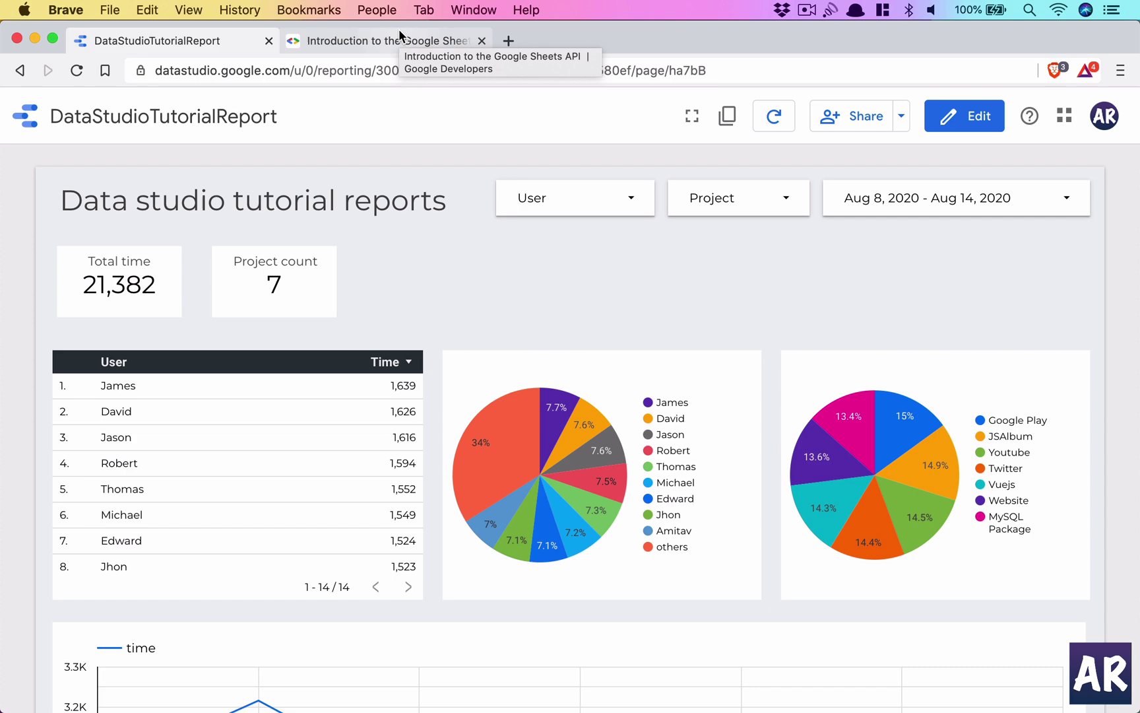
pyautogui.scroll(-5, 388, 457)
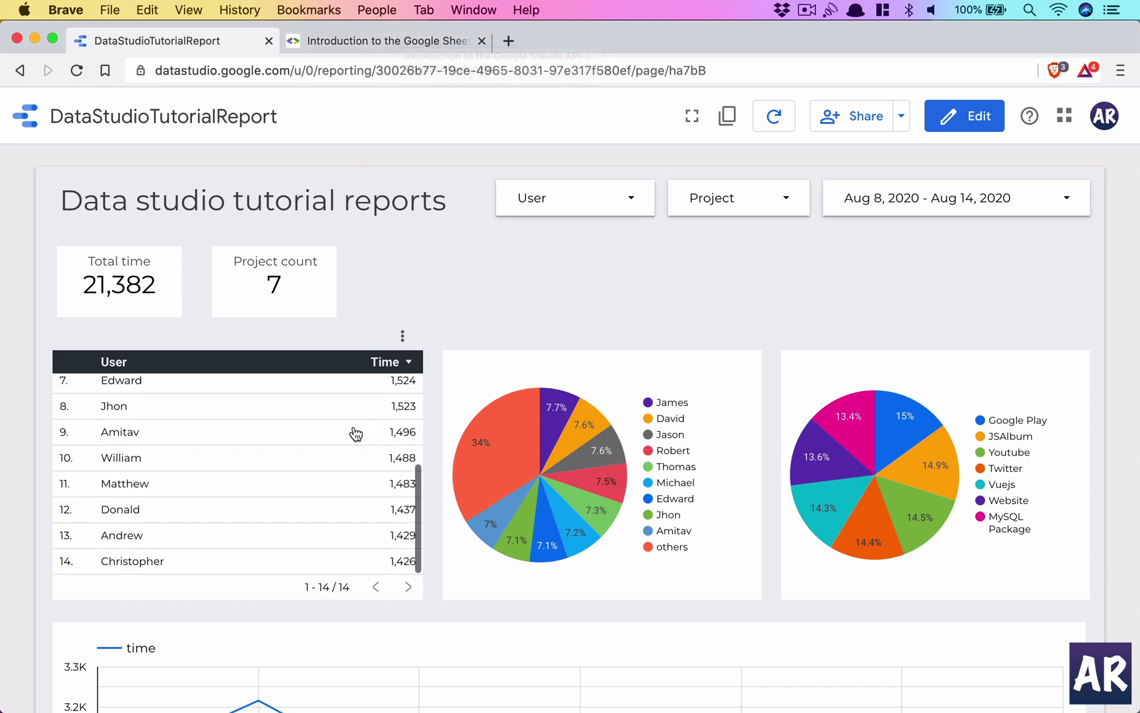
pyautogui.scroll(-5, 502, 494)
pyautogui.scroll(-3, 501, 494)
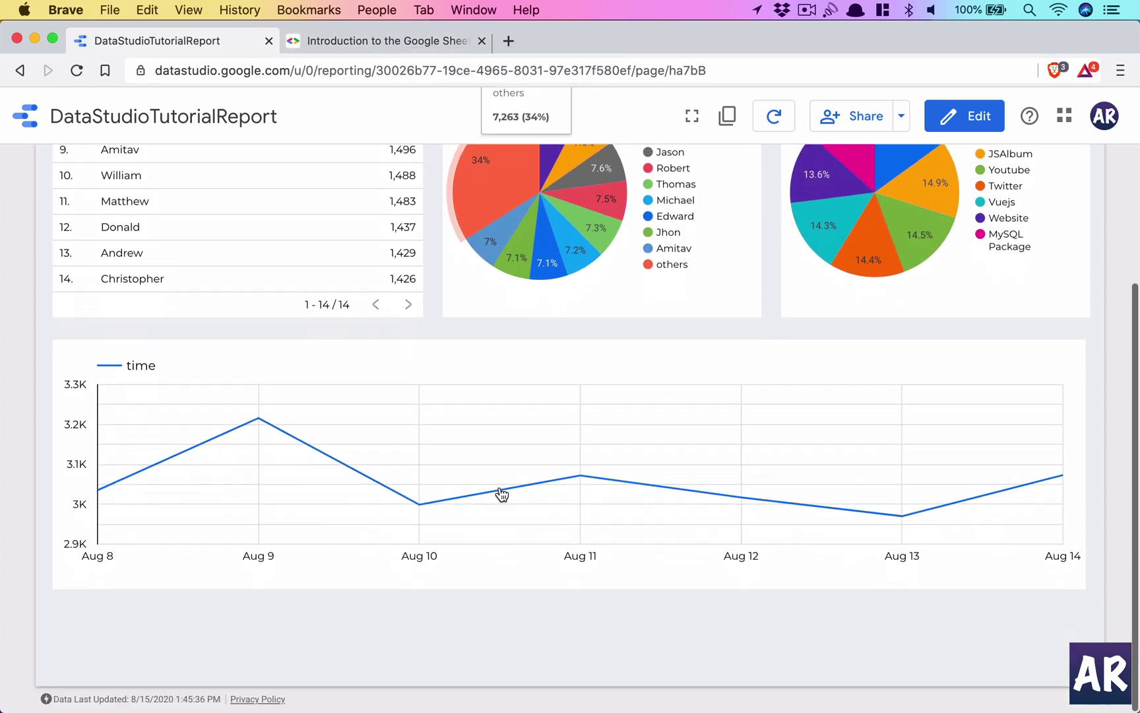
pyautogui.scroll(5, 501, 494)
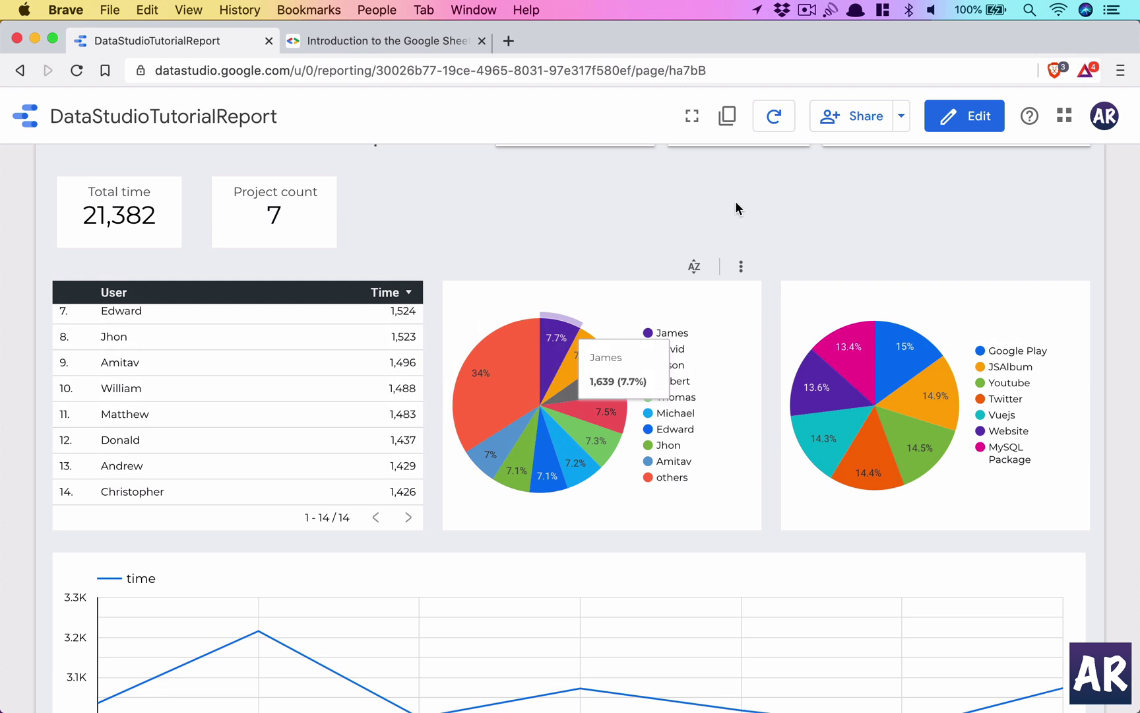
pyautogui.scroll(5, 735, 201)
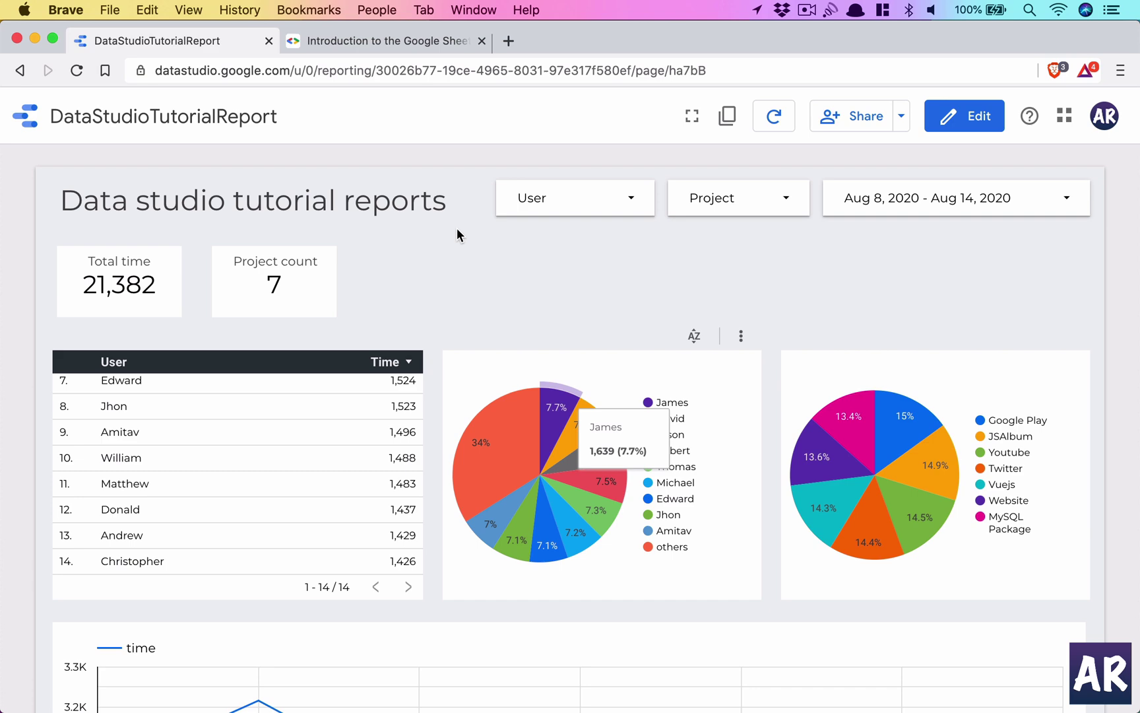
# View the Google Sheets API page, then bring up Sequel Pro's time_entries table.
pyautogui.click(376, 40)
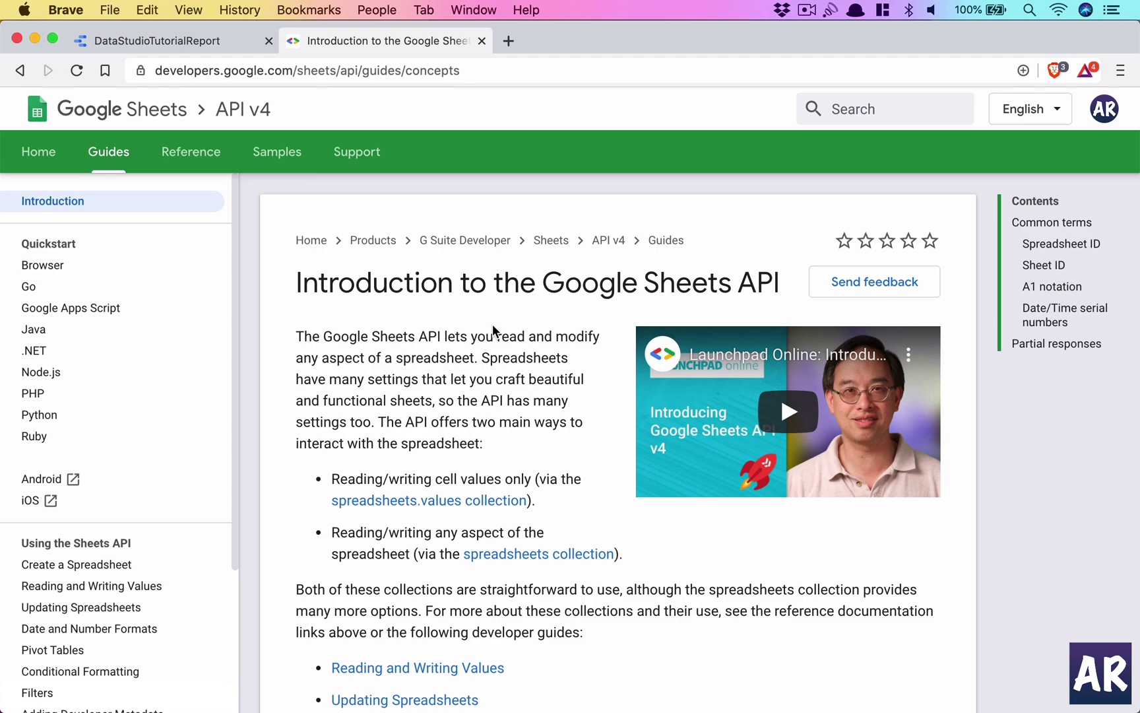
pyautogui.press('super+Tab')
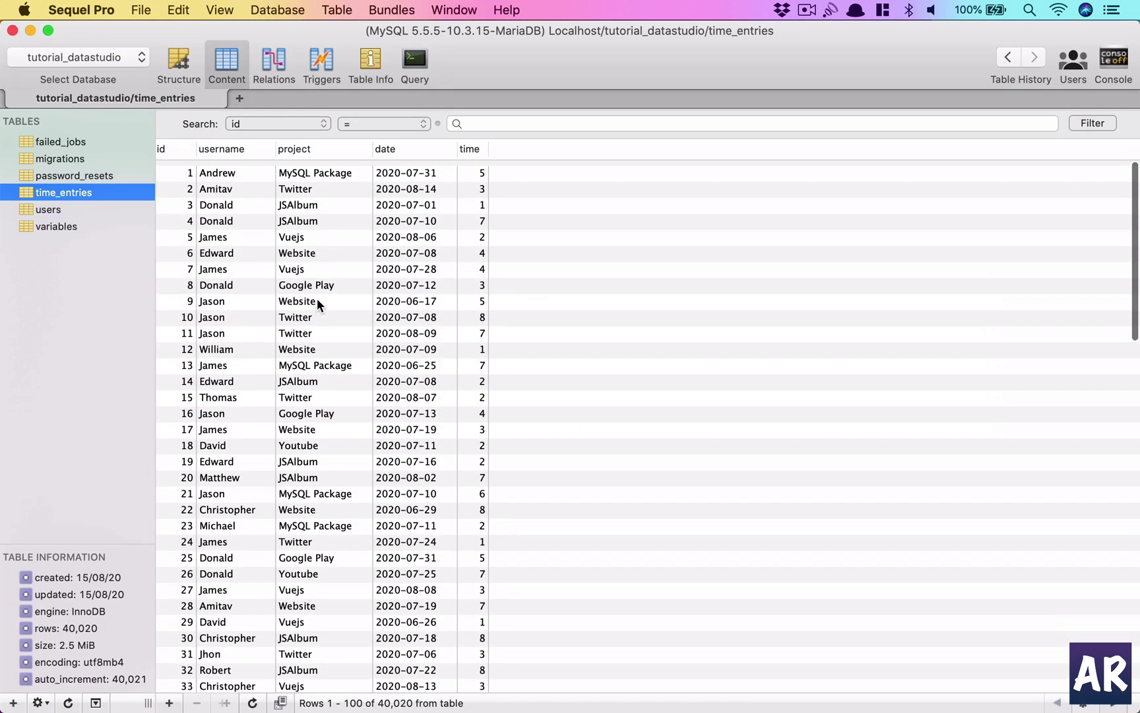
pyautogui.scroll(-3, 317, 299)
pyautogui.scroll(-4, 316, 299)
pyautogui.scroll(-2, 317, 299)
pyautogui.scroll(-5, 317, 299)
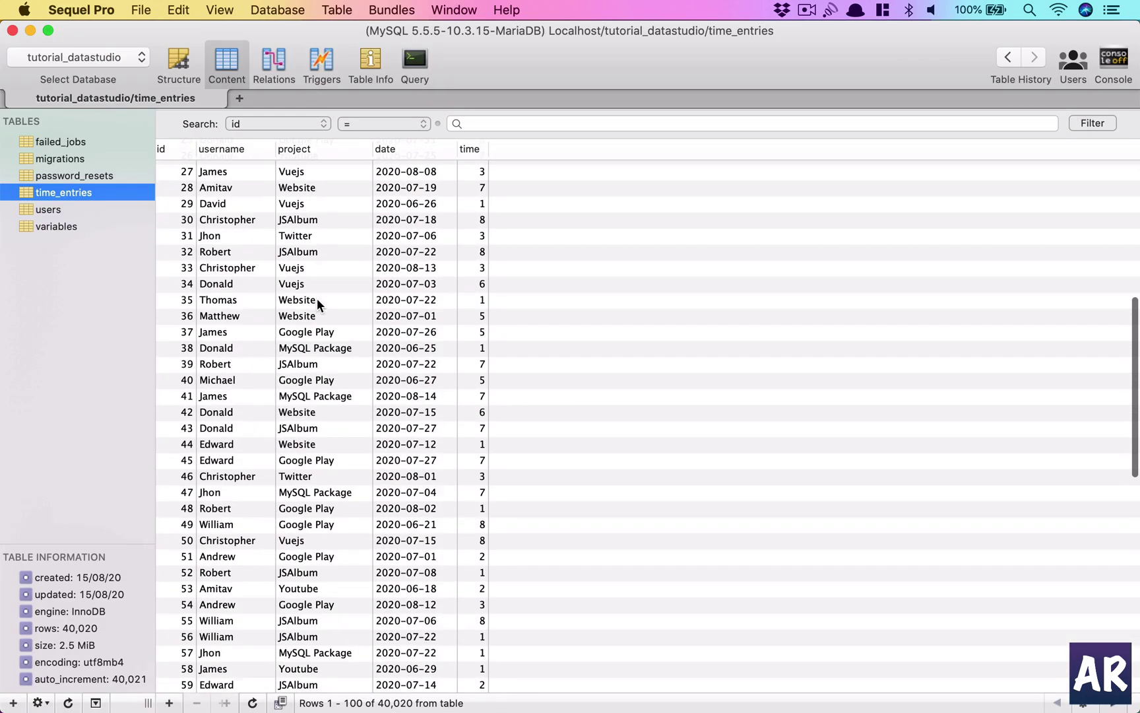
pyautogui.scroll(-5, 317, 299)
pyautogui.scroll(-3, 317, 299)
pyautogui.scroll(-2, 318, 298)
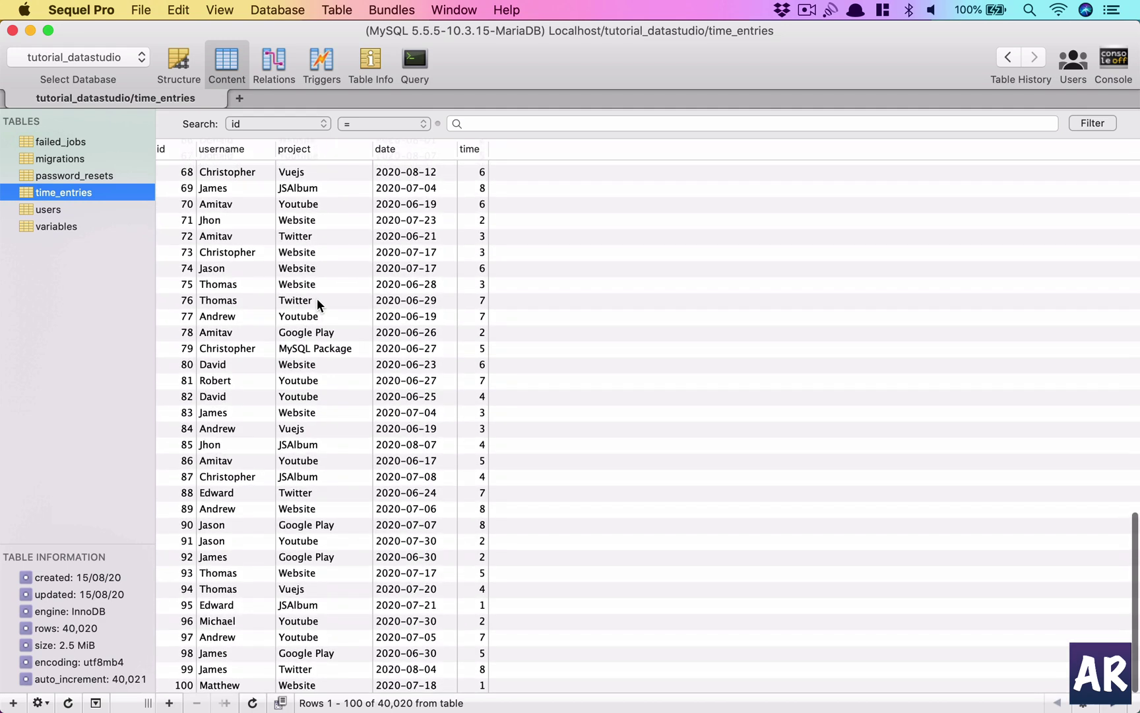
pyautogui.scroll(5, 317, 299)
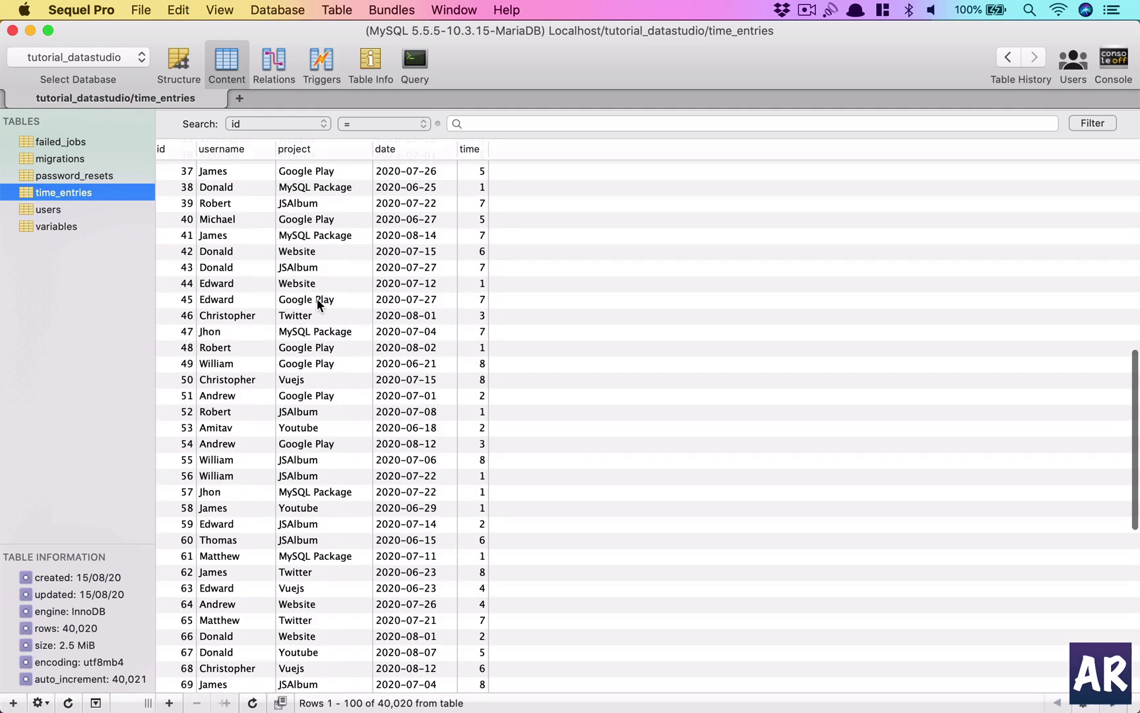
pyautogui.scroll(5, 317, 299)
# Move from the browsed time_entries rows in Sequel Pro over to PhpStorm.
pyautogui.press('super+Tab')
pyautogui.press('super+Tab')
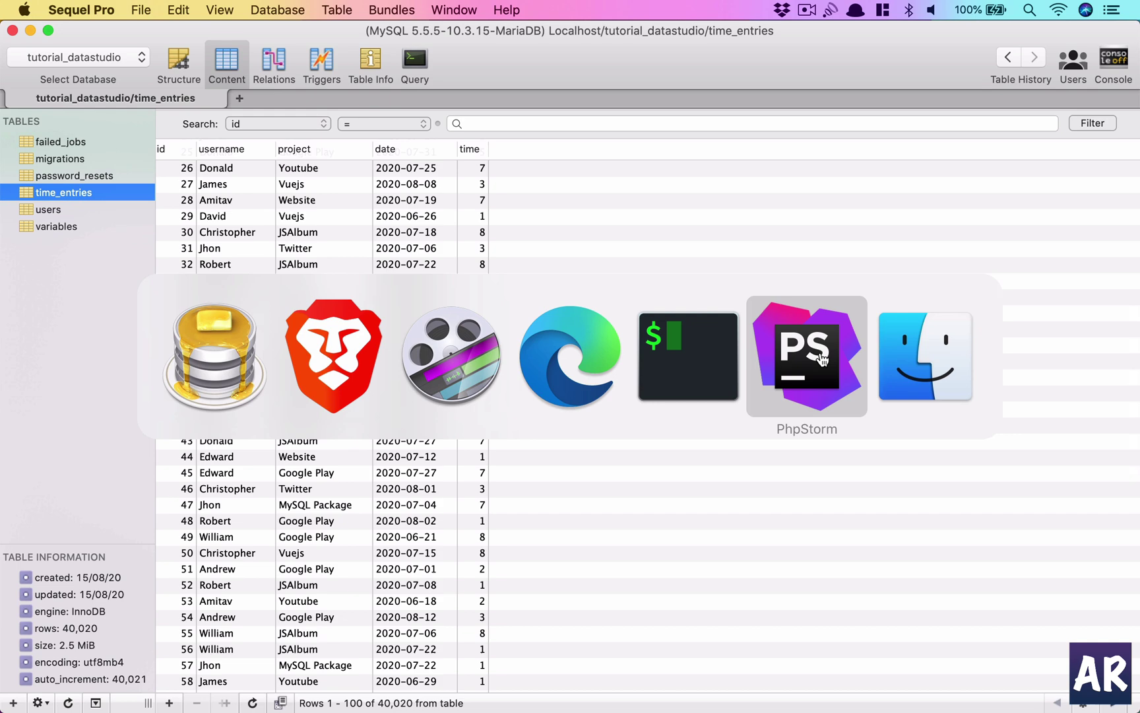
pyautogui.scroll(5, 323, 277)
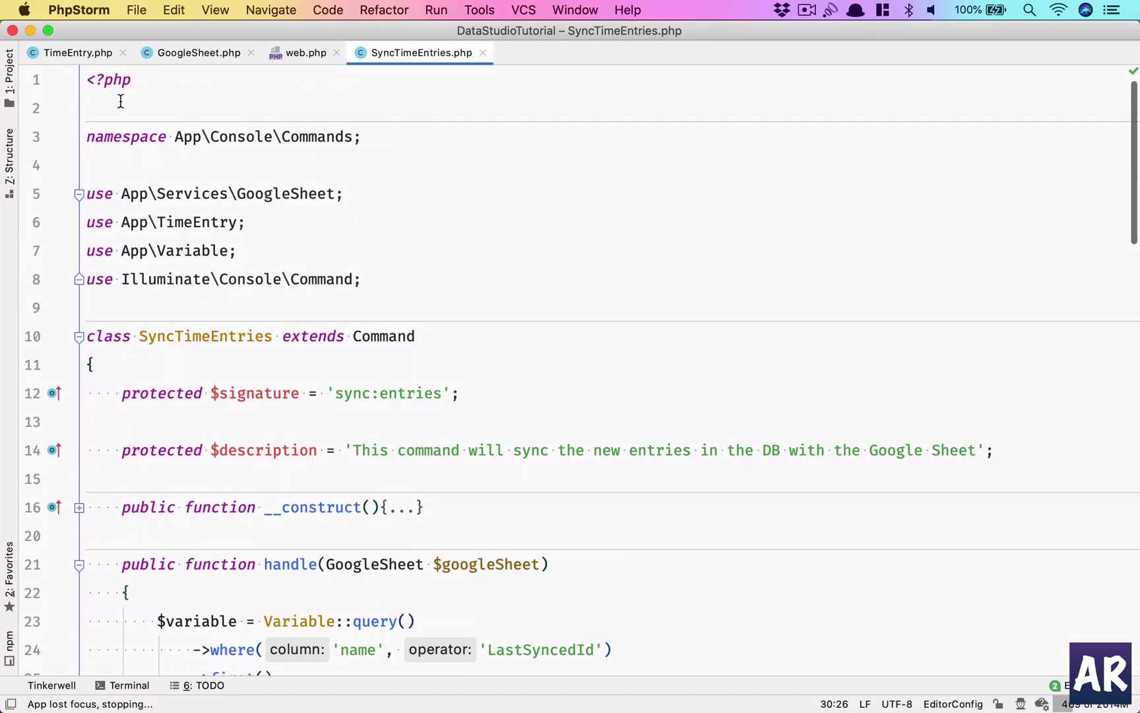
# Highlight the readGoogleSheet and saveDataToSheet functions in GoogleSheet.php.
pyautogui.click(199, 52)
pyautogui.scroll(2, 316, 290)
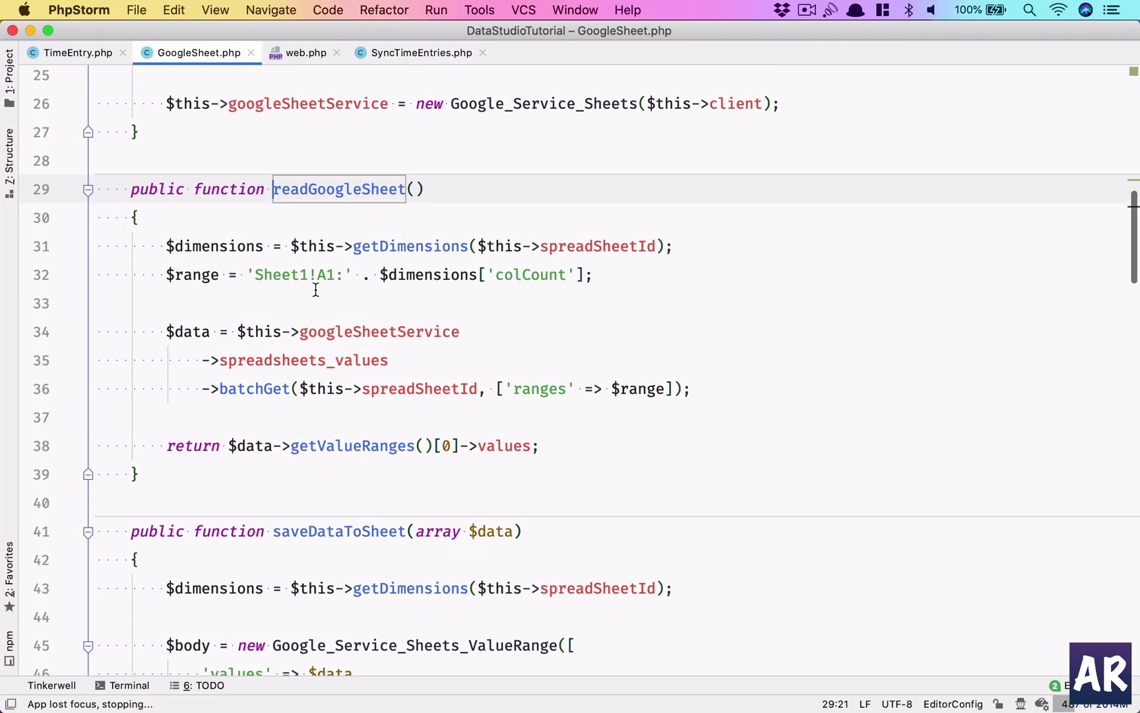
pyautogui.doubleClick(385, 189)
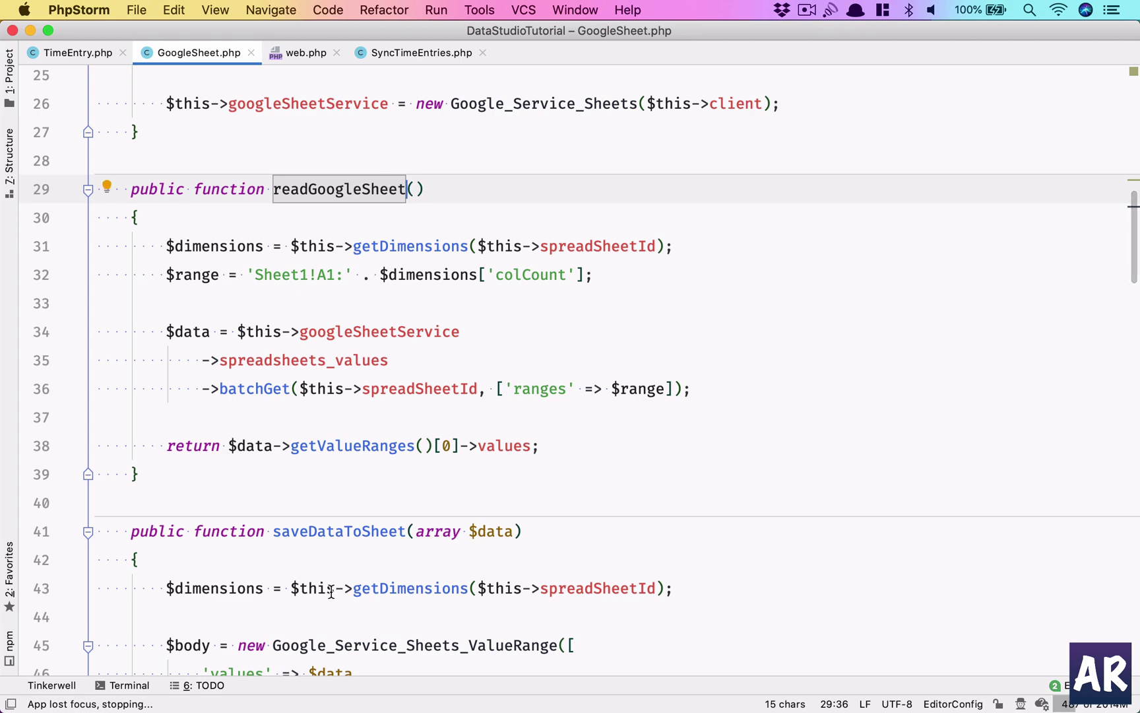
pyautogui.doubleClick(367, 531)
pyautogui.scroll(-4, 366, 532)
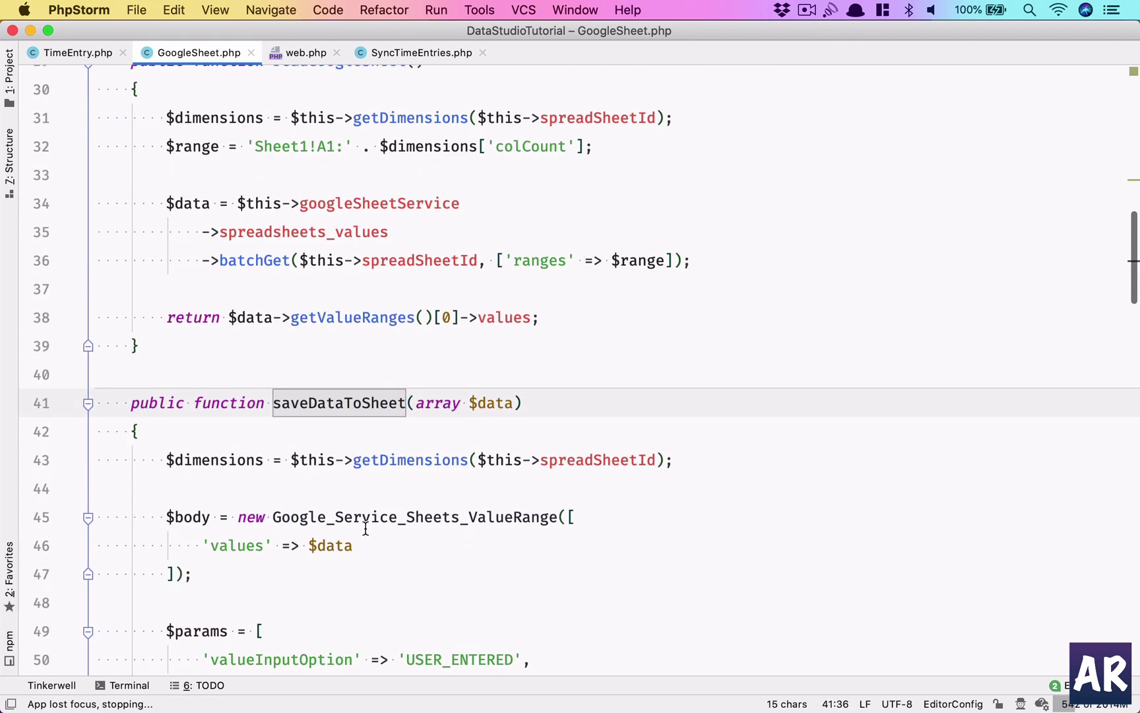
# Bring up the DataStudioTutorial spreadsheet in the Brave browser window.
pyautogui.press('super+Tab')
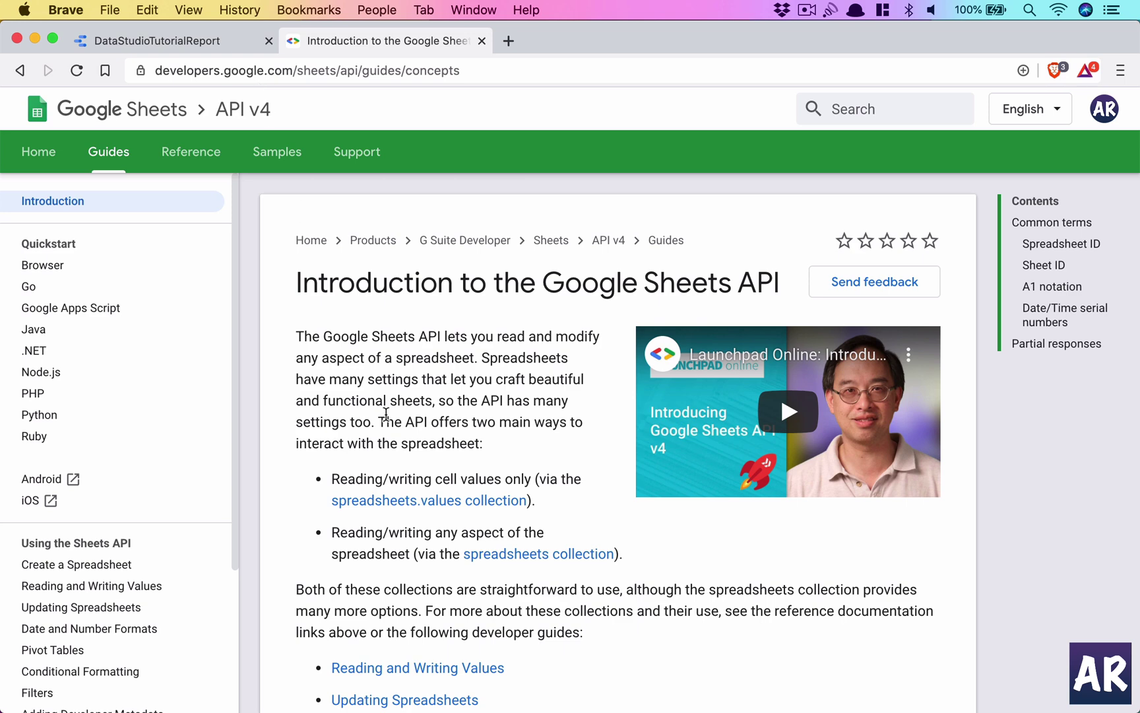
pyautogui.press('super+Tab')
pyautogui.press('super+grave')
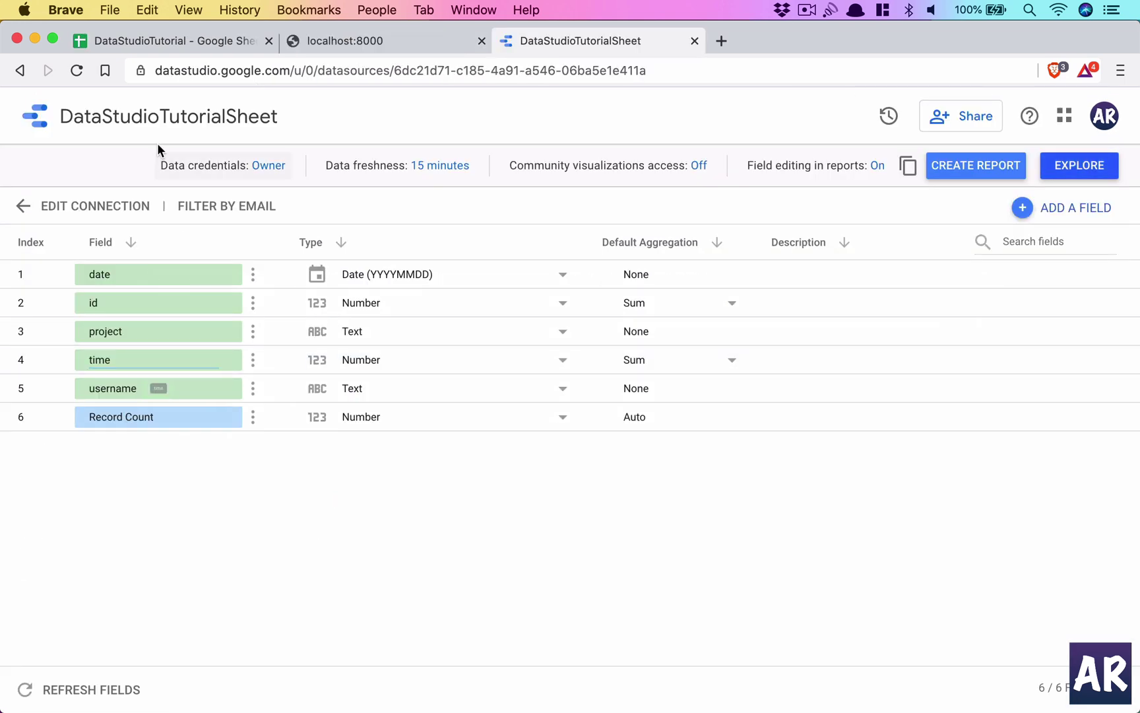
pyautogui.click(142, 40)
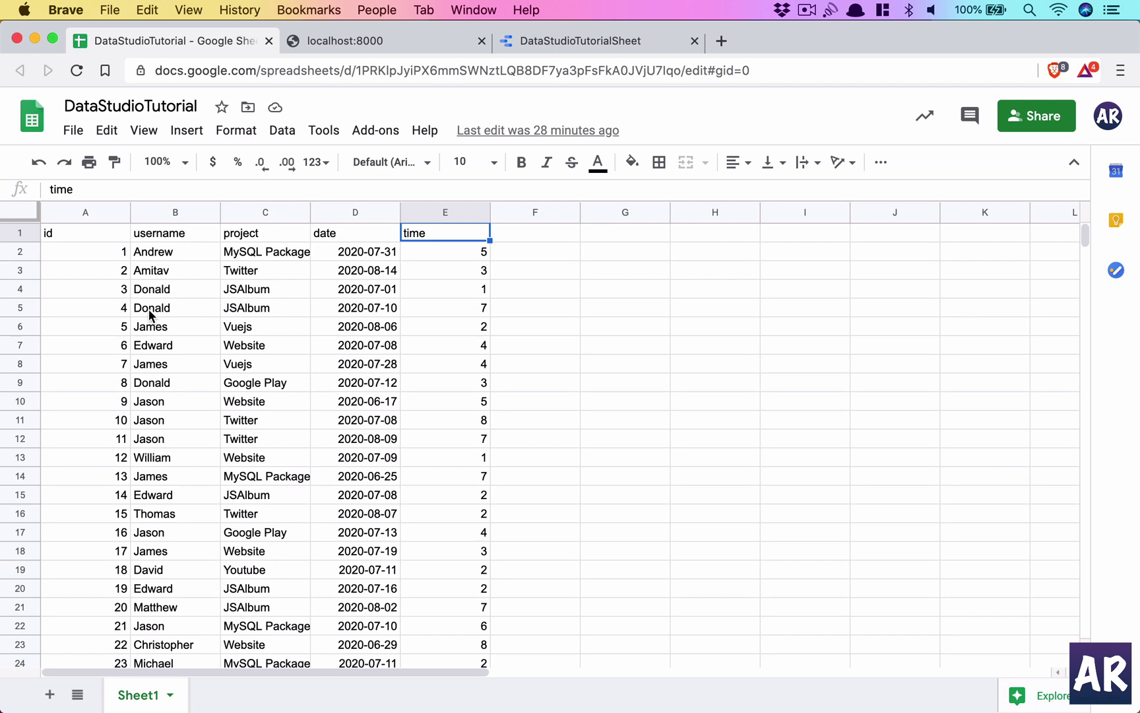
pyautogui.scroll(-3, 148, 309)
# Jump from cell A2 to the last id, 40020, and back, then reopen DataStudioTutorialReport.
pyautogui.click(104, 326)
pyautogui.scroll(3, 103, 326)
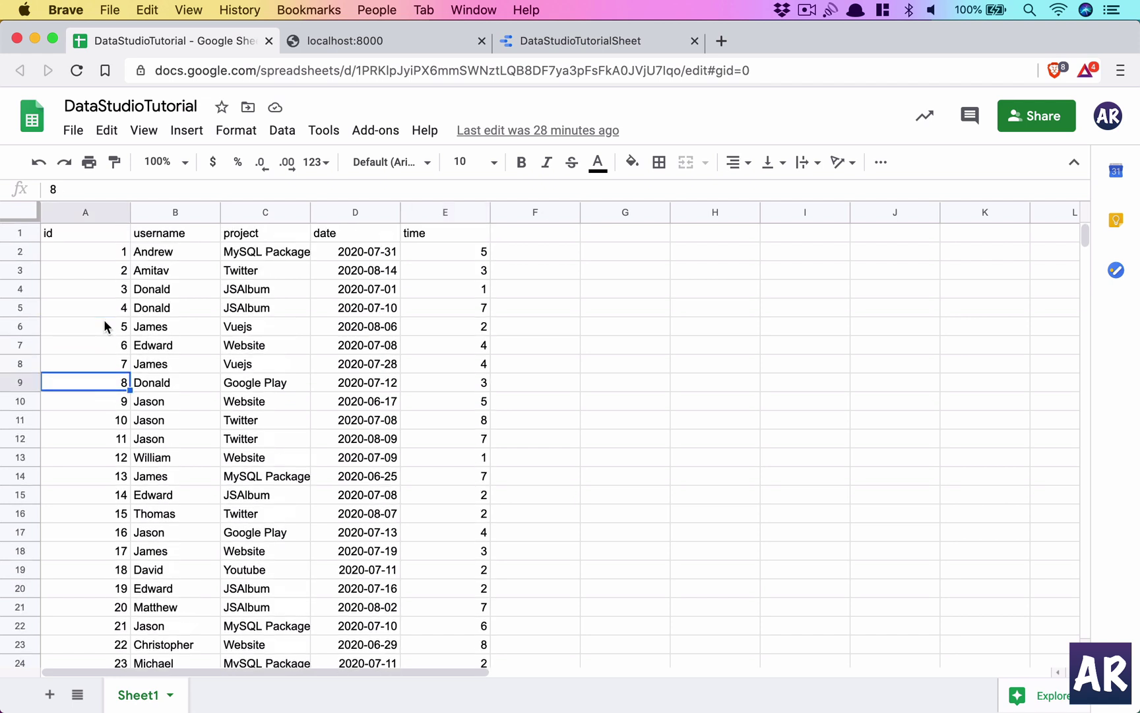
pyautogui.click(107, 257)
pyautogui.press('super+Down')
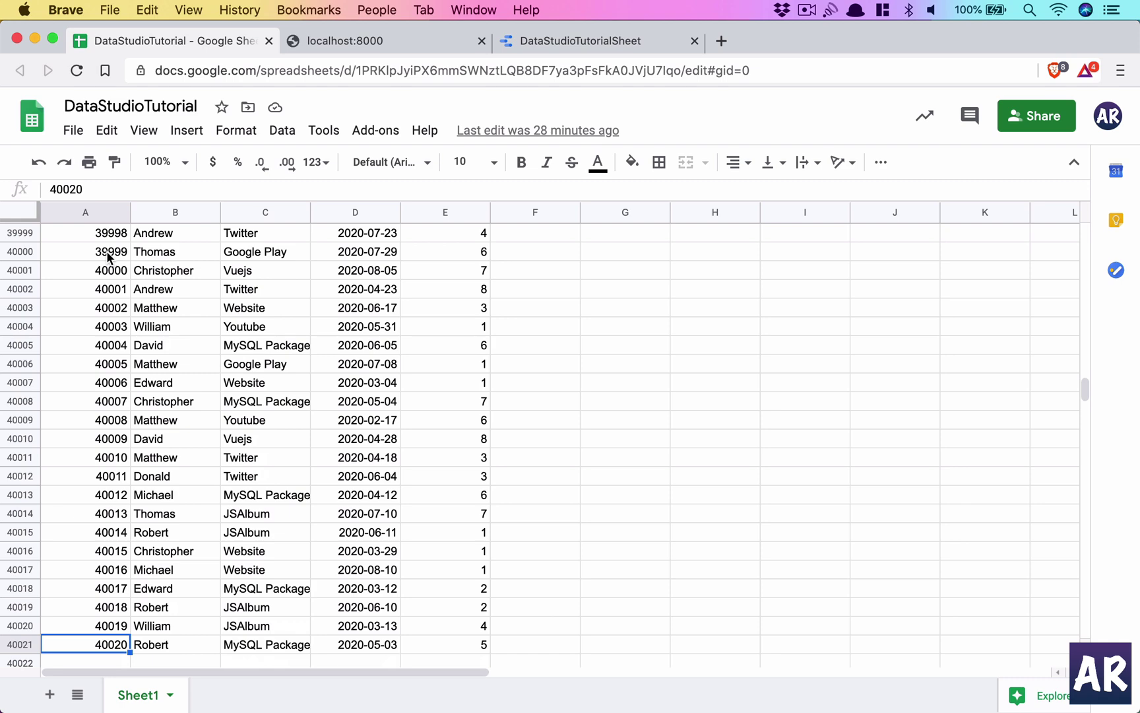
pyautogui.press('super+Up')
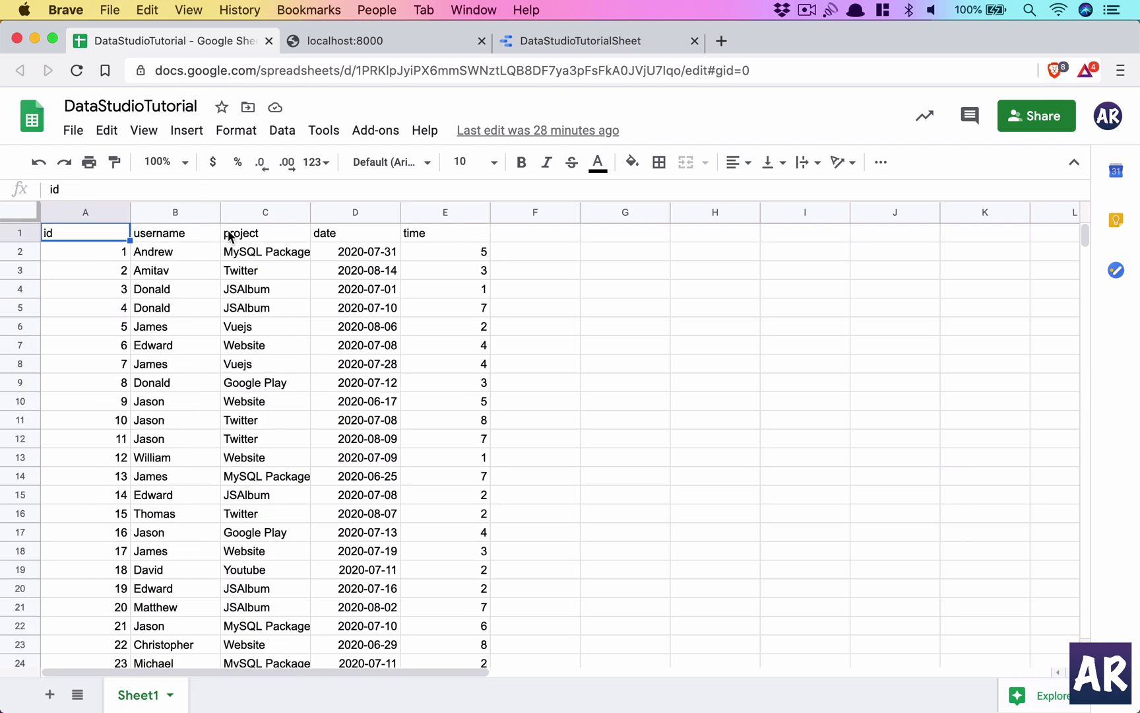
pyautogui.press('super+grave')
pyautogui.click(157, 39)
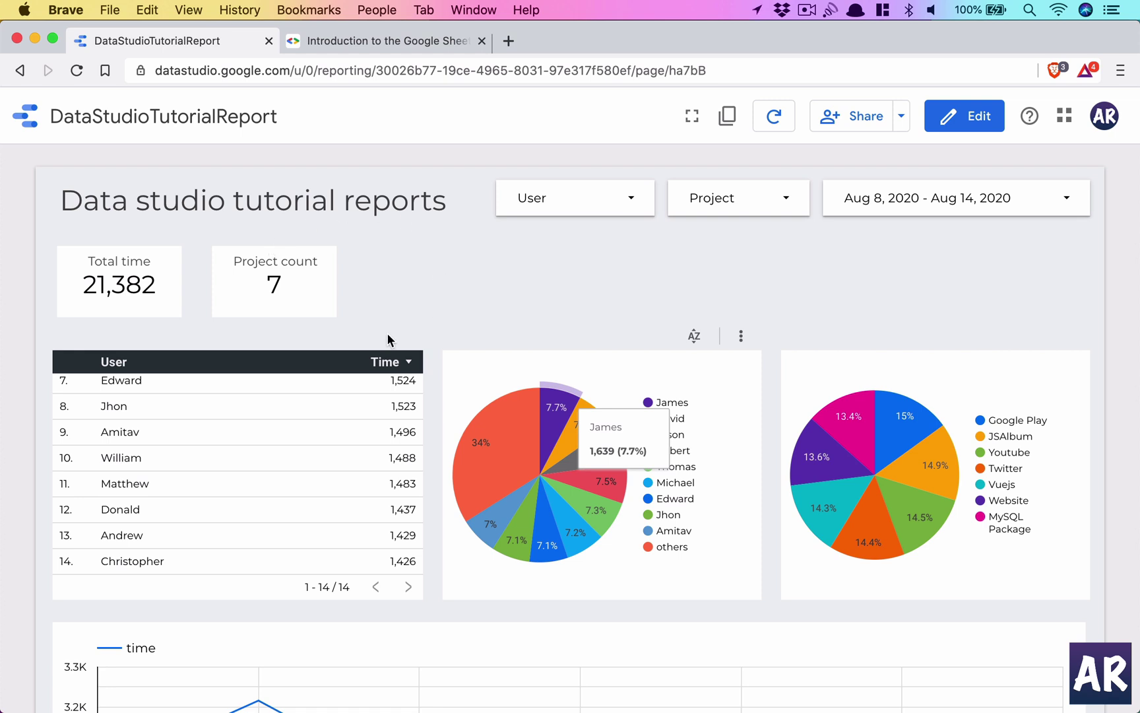
pyautogui.scroll(-2, 823, 274)
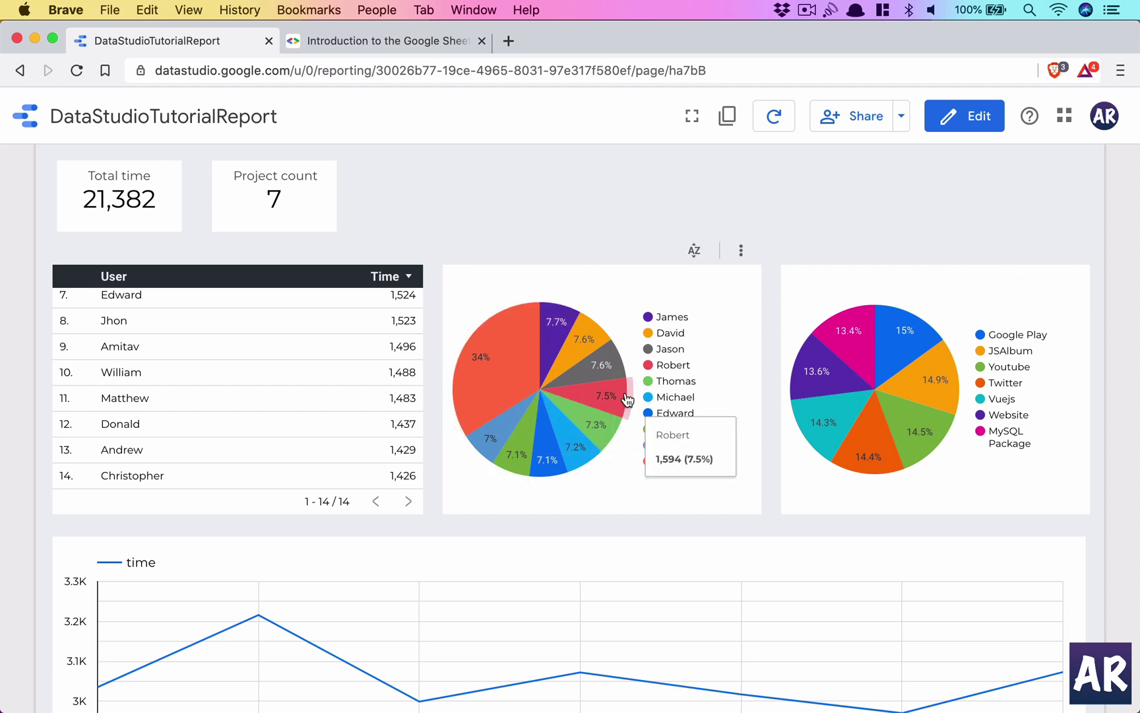
pyautogui.scroll(-3, 628, 399)
pyautogui.scroll(2, 627, 399)
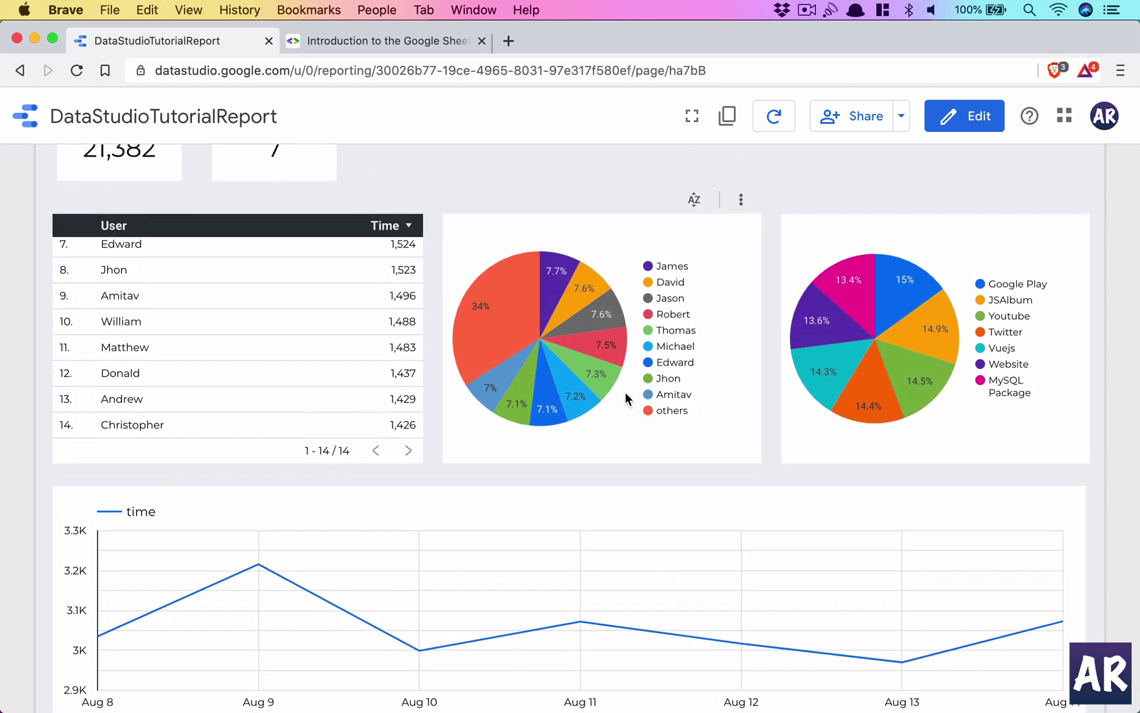